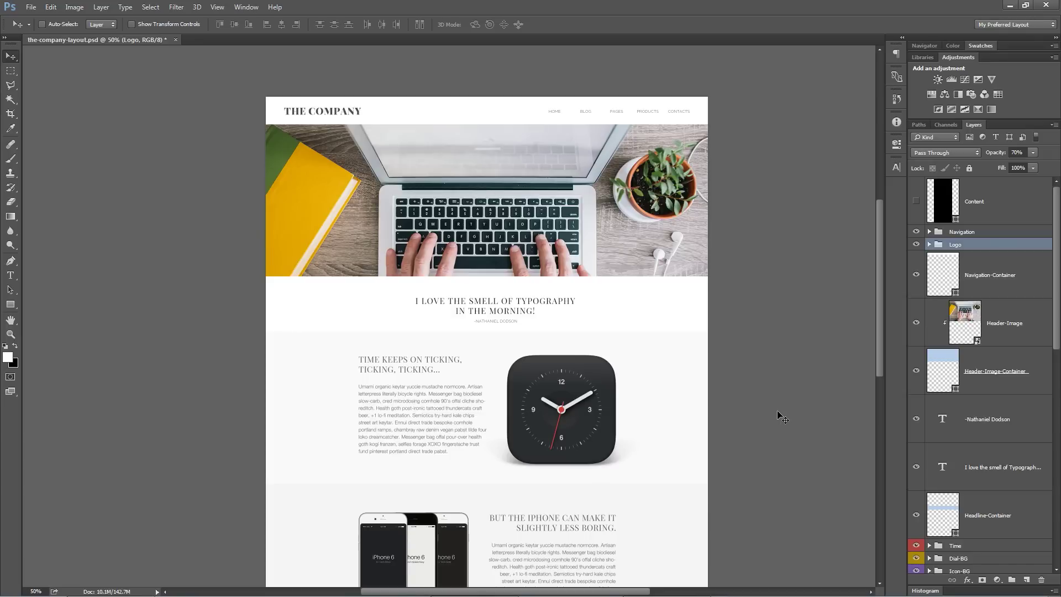
Drag the homepage mockup up to reveal the iPhone block and footer with social icons.
mouse_move(543, 409)
left_mouse_down()
mouse_move(548, 433)
mouse_move(535, 388)
left_mouse_up()
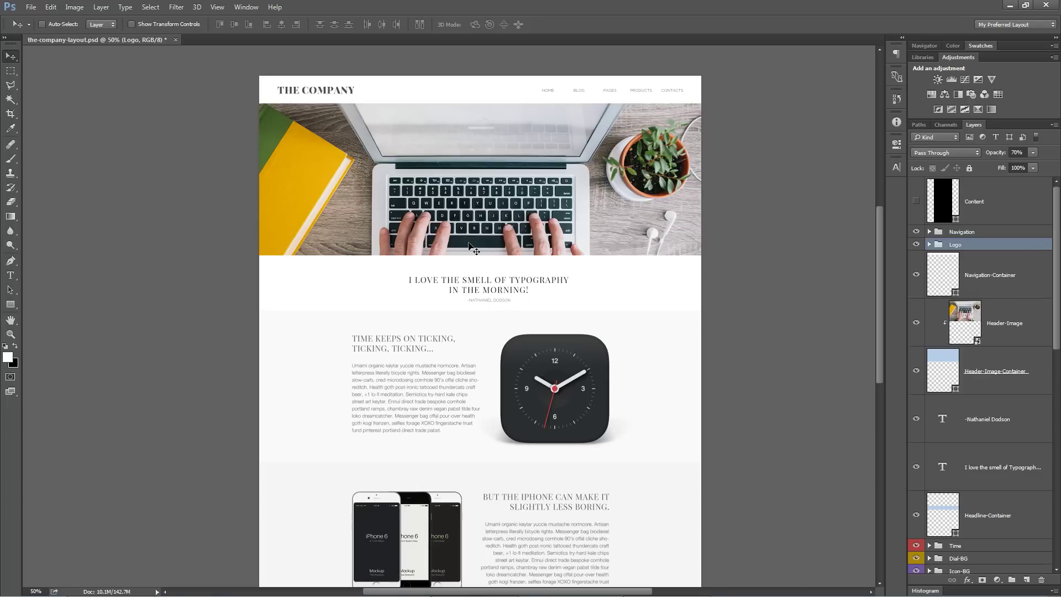
scroll(557, 273, "down", 3)
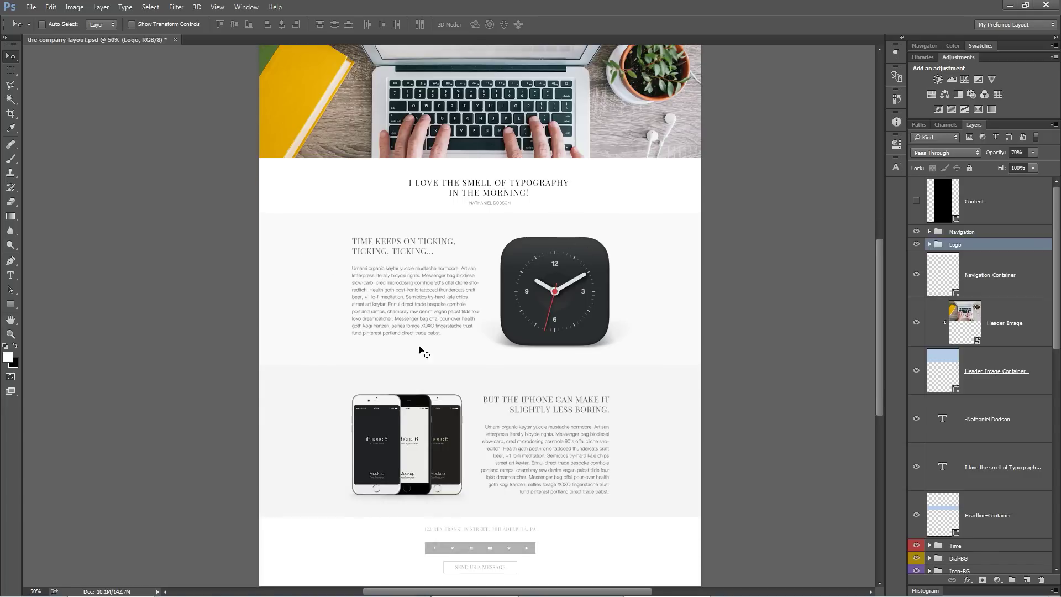
scroll(448, 365, "down", 3)
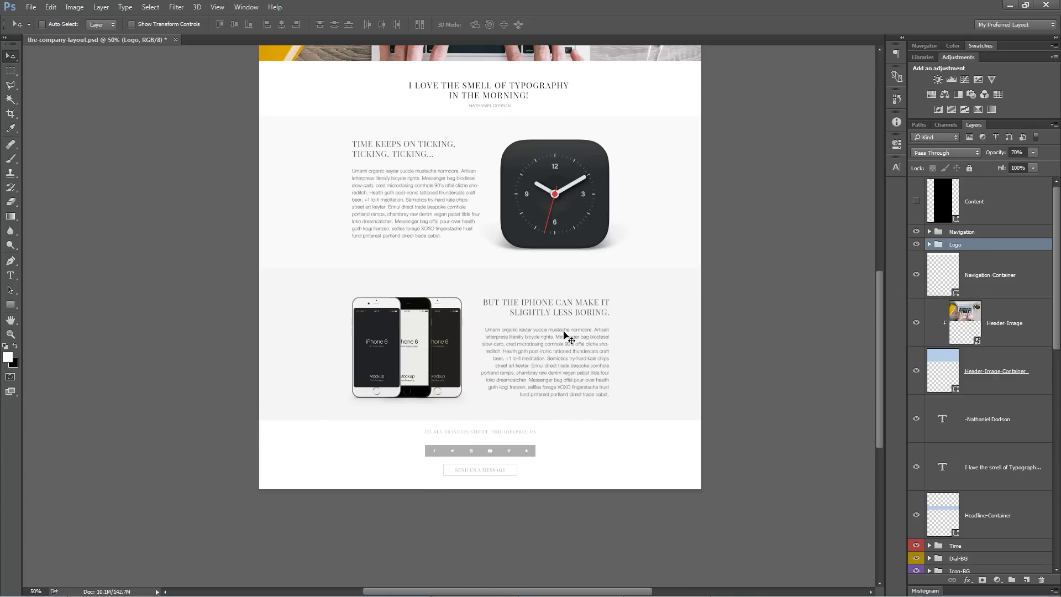
scroll(569, 333, "up", 3)
scroll(571, 368, "up", 3)
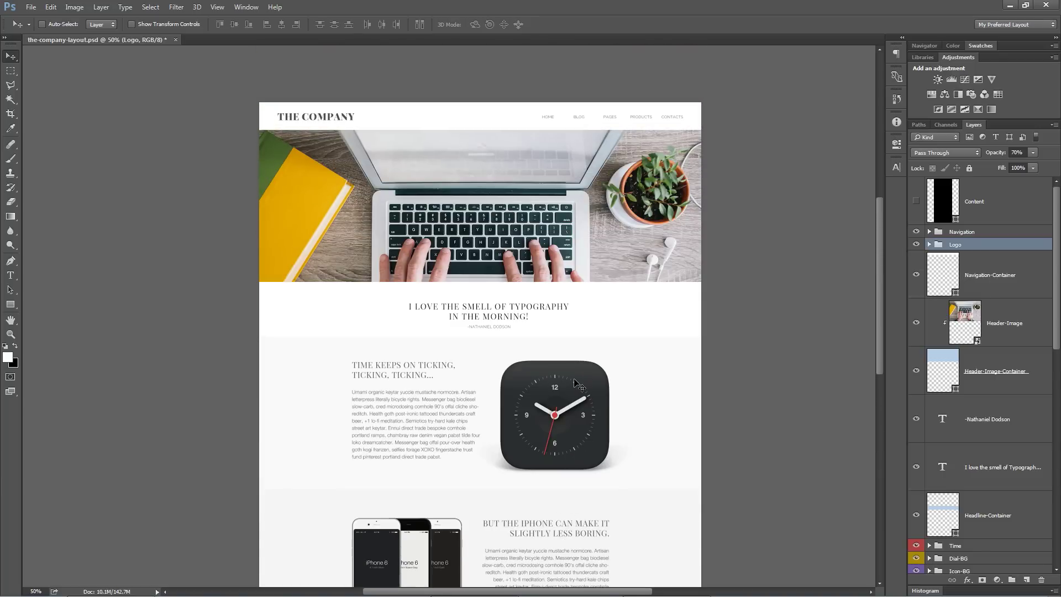